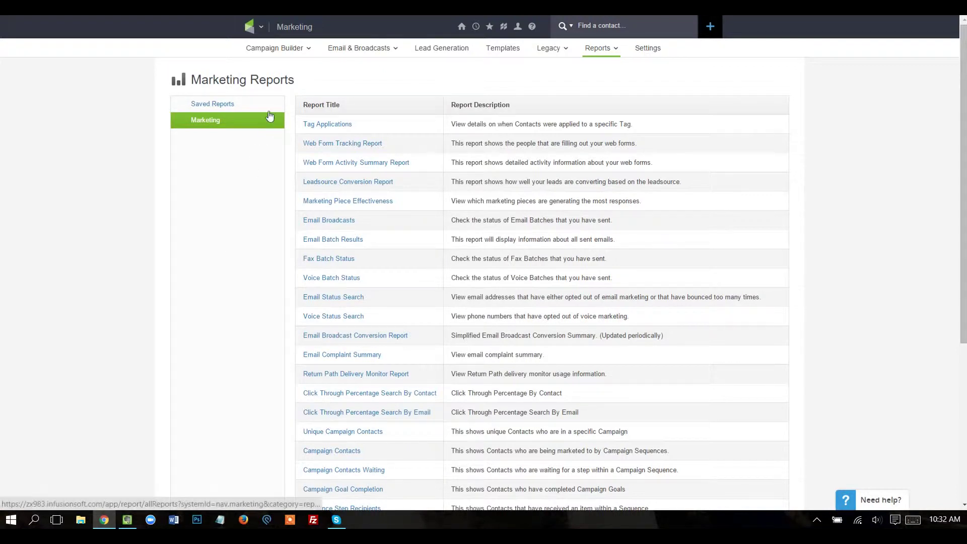
Start the Email Broadcast Conversion Report over and change the Date Sent start year to 2010
left_click(251, 26)
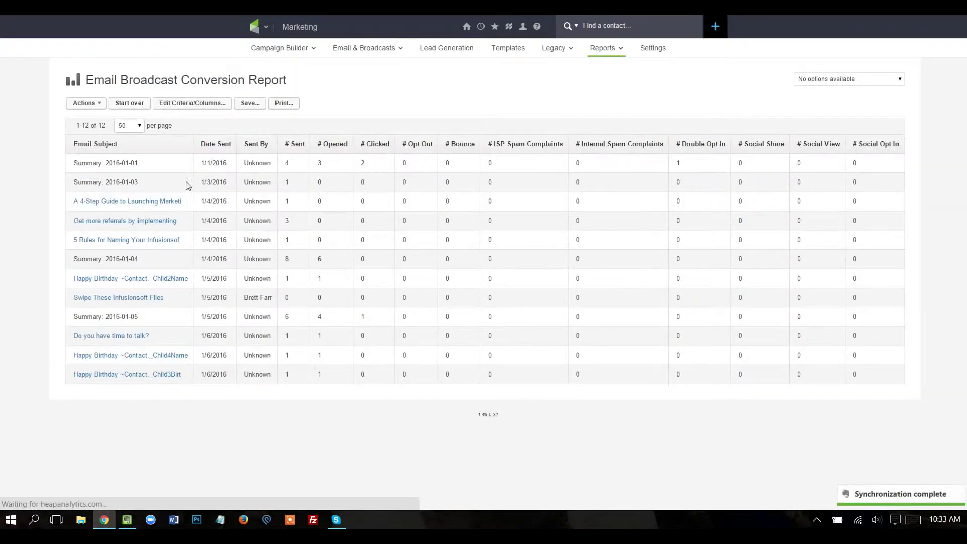
left_click(132, 104)
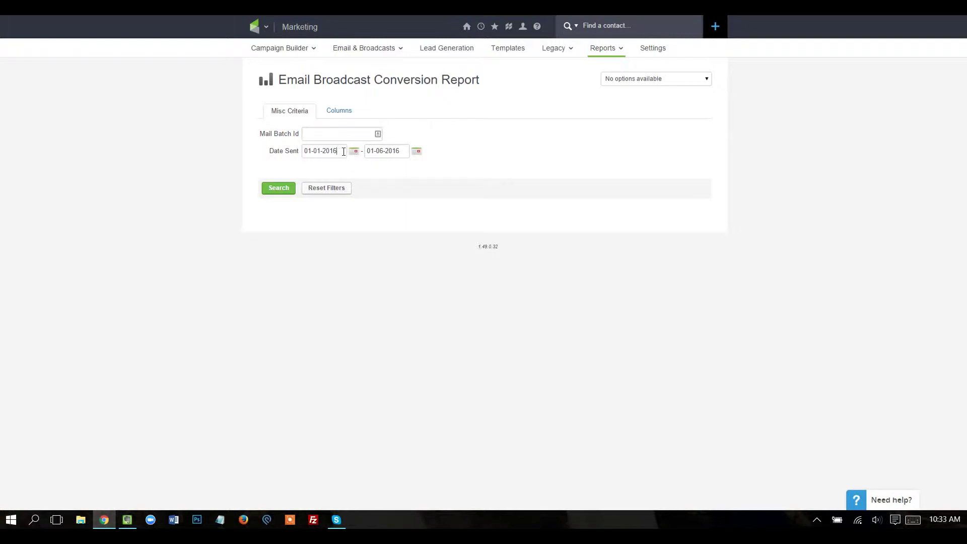
key("BackSpace")
type("0")
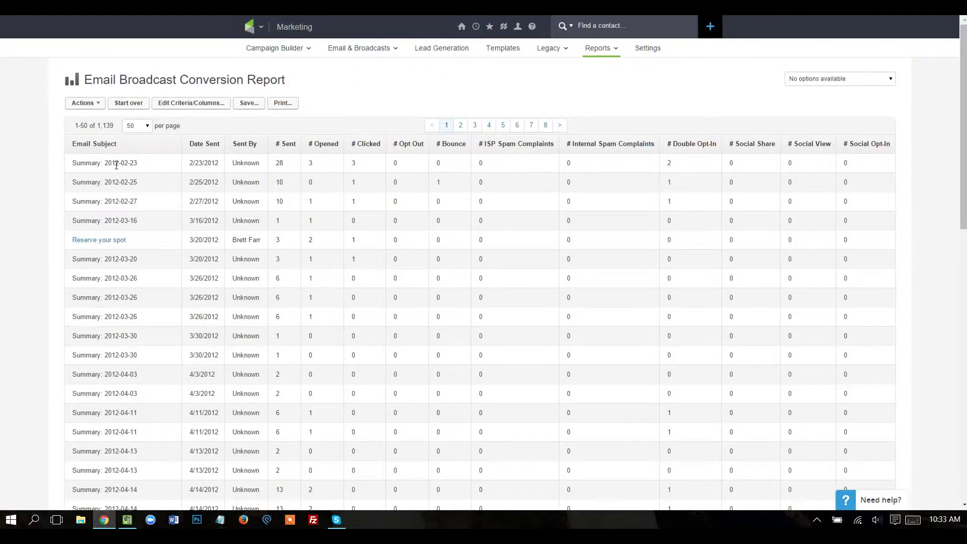
Highlight and then deselect the 1,139 total result count above the report
left_click_drag(101, 129, 119, 129)
left_click(111, 129)
Export Email Subject with # Sent, # Opened and # Clicked as a downloaded CSV
left_click(94, 103)
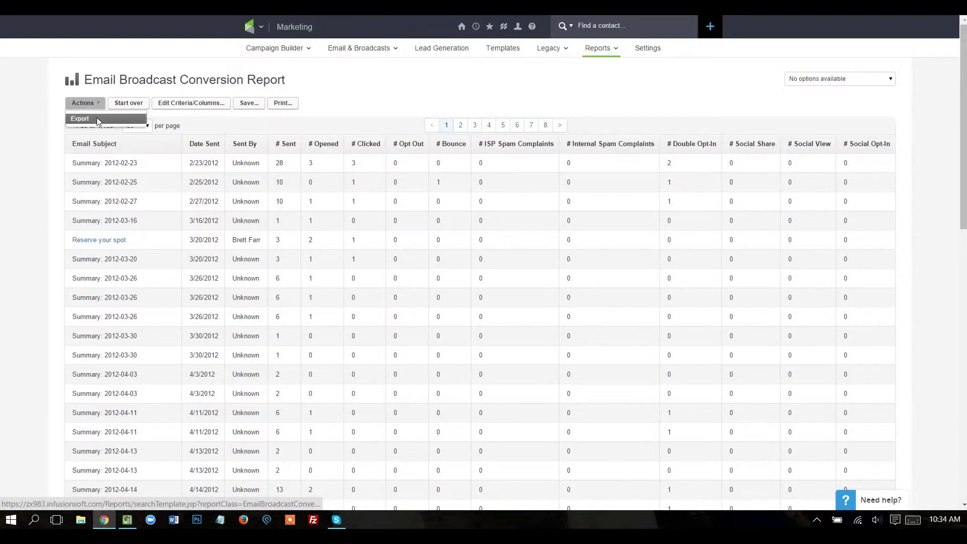
left_click(86, 118)
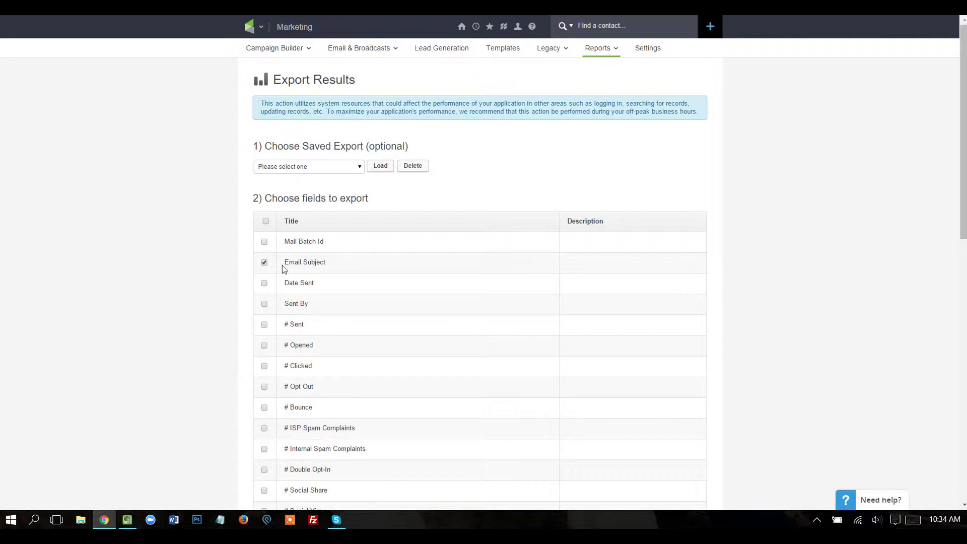
left_click(266, 327)
left_click(267, 347)
left_click(268, 368)
scroll(313, 353, "down", 12)
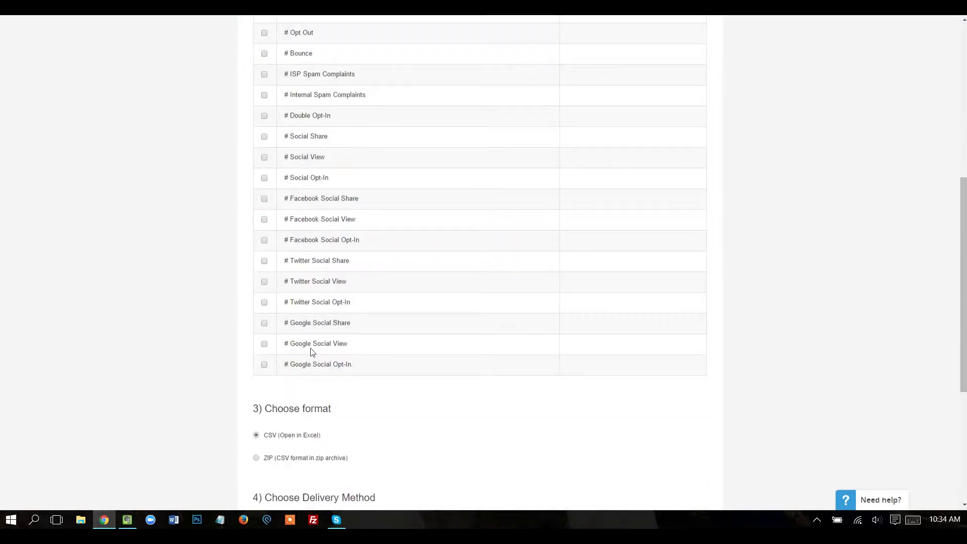
left_click(276, 456)
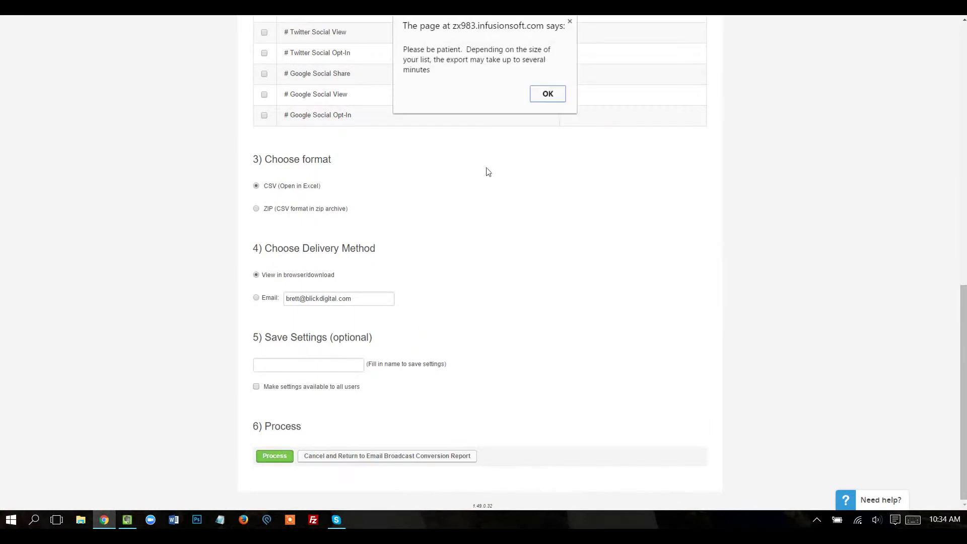
left_click(548, 93)
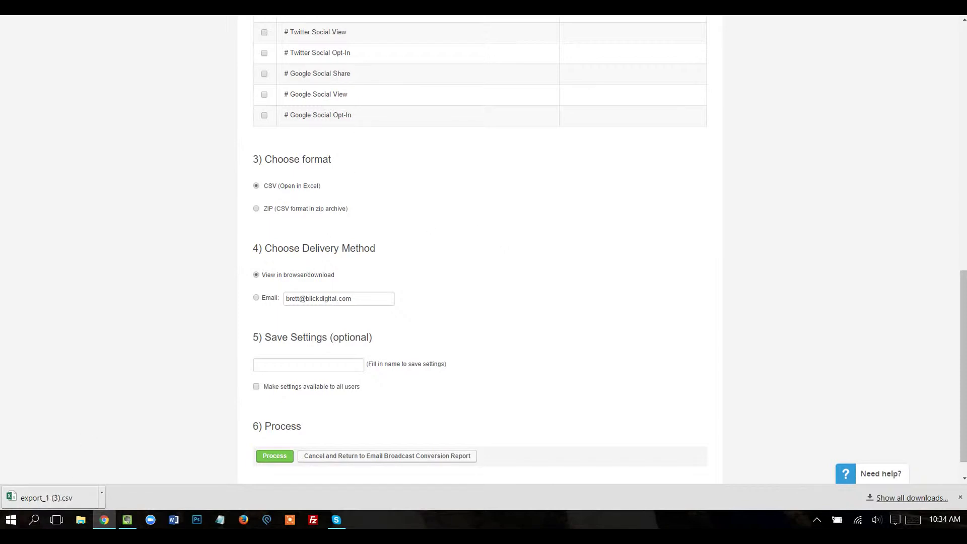
Upload export_1 (3).csv into the Drive Open Rate folder and open it with Google Sheets
key("ctrl+Tab")
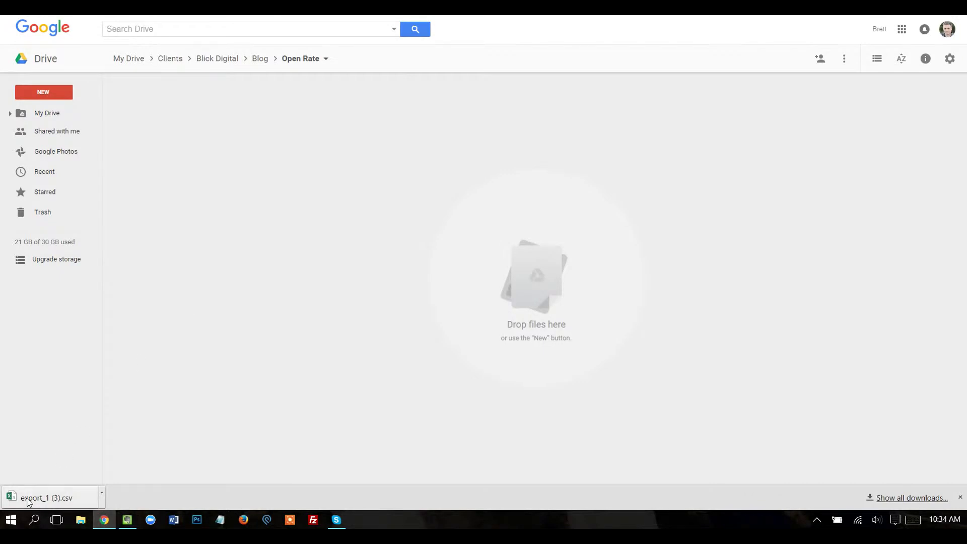
left_click_drag(27, 499, 496, 206)
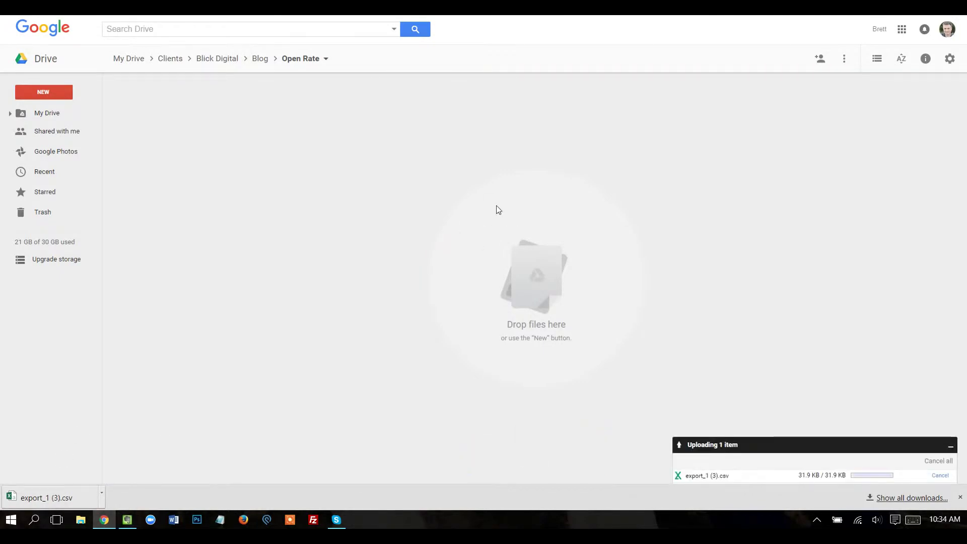
left_click(960, 497)
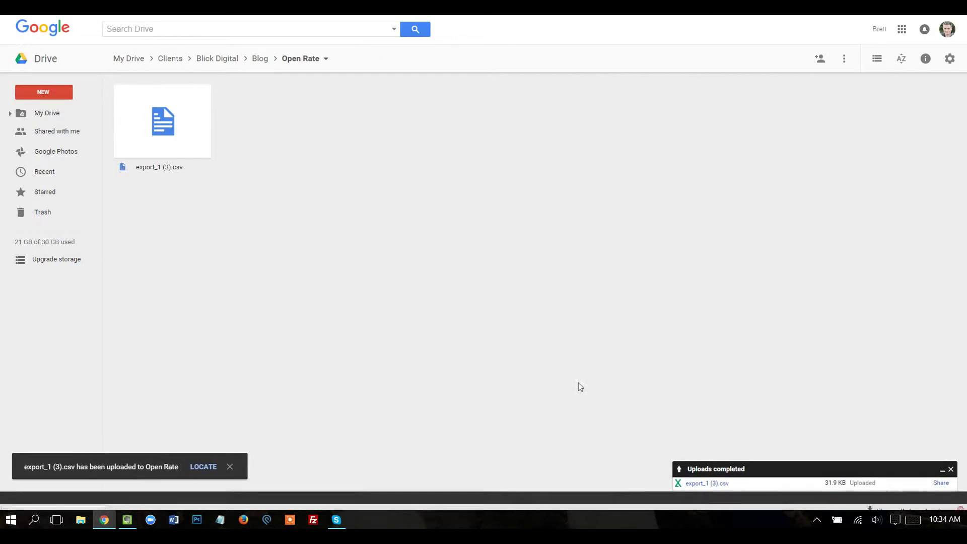
left_click(177, 134)
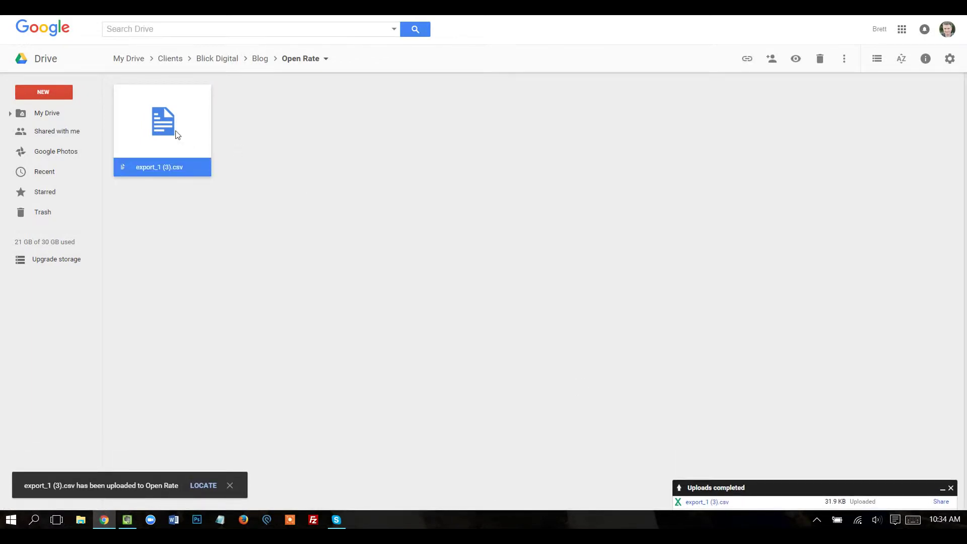
double_click(176, 134)
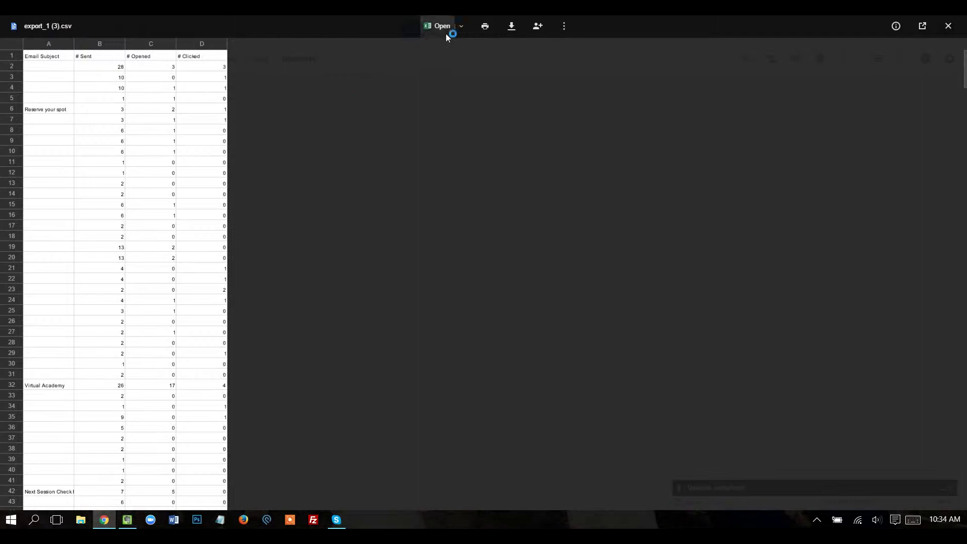
left_click(460, 32)
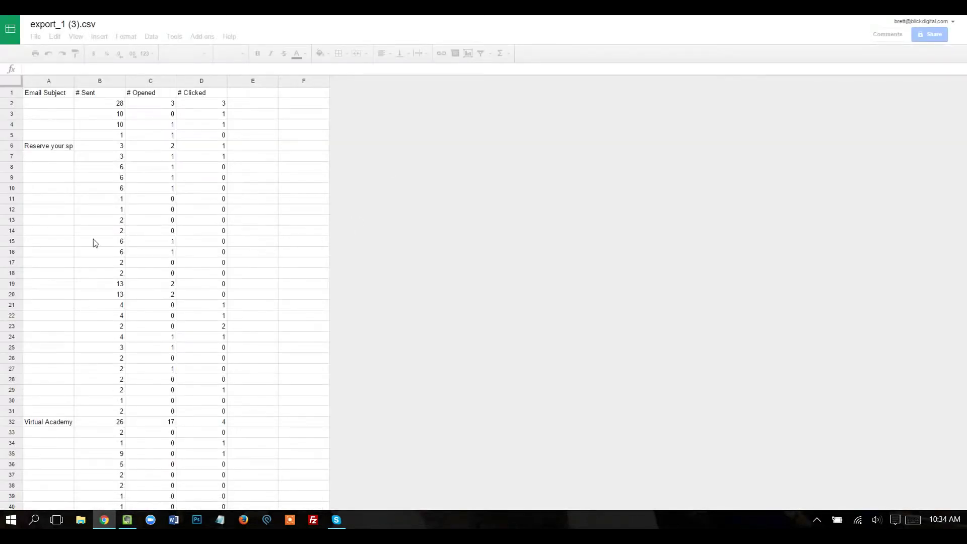
Strip the '# ' prefix from headers B1 and C1 so they read Sent and Opened
scroll(99, 242, "down", 5)
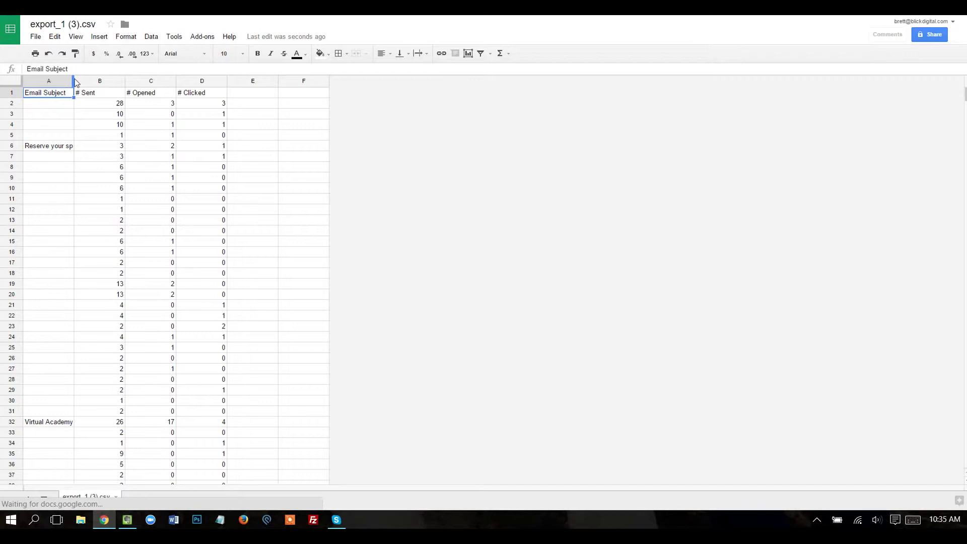
left_click(75, 82)
left_click(135, 125)
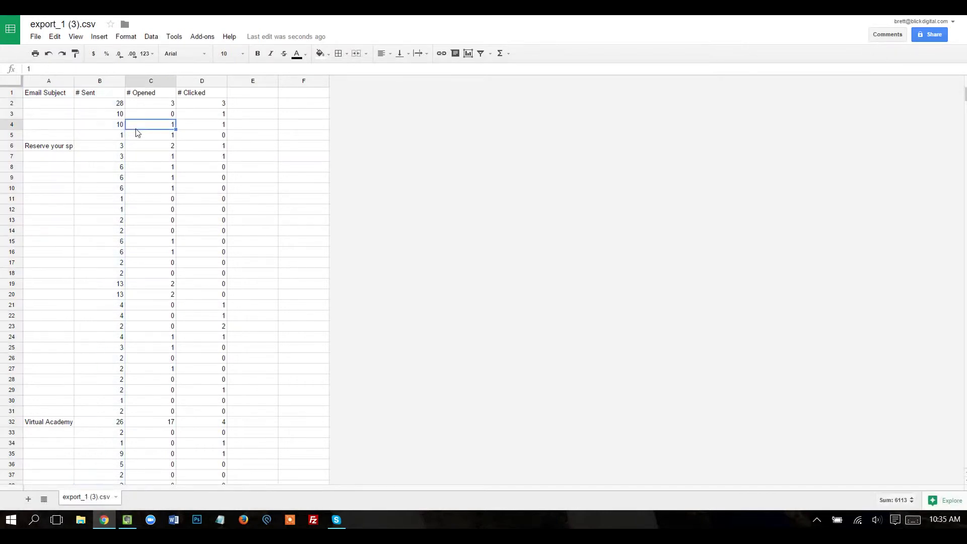
left_click(94, 92)
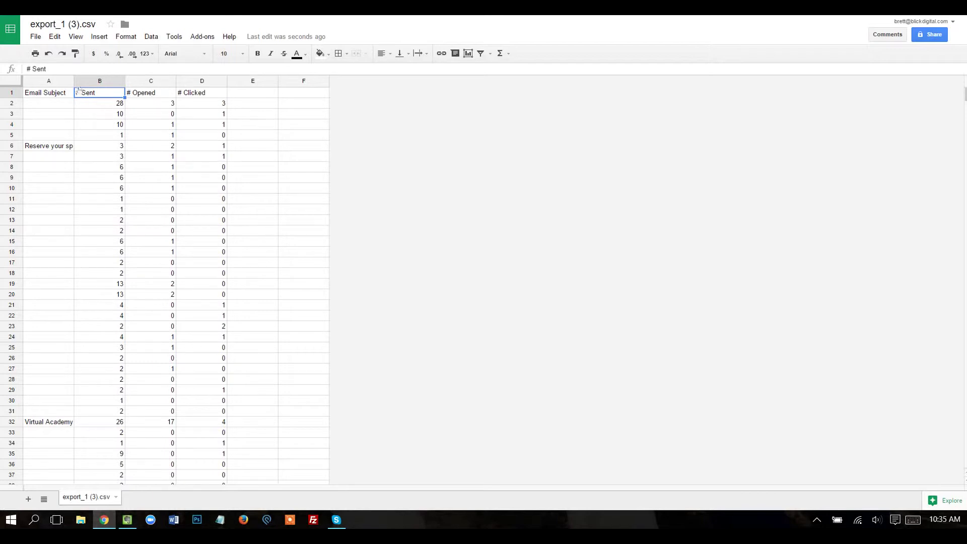
left_click(39, 71)
key("BackSpace")
key("BackSpace")
left_click(154, 95)
left_click(37, 71)
key("BackSpace")
key("BackSpace")
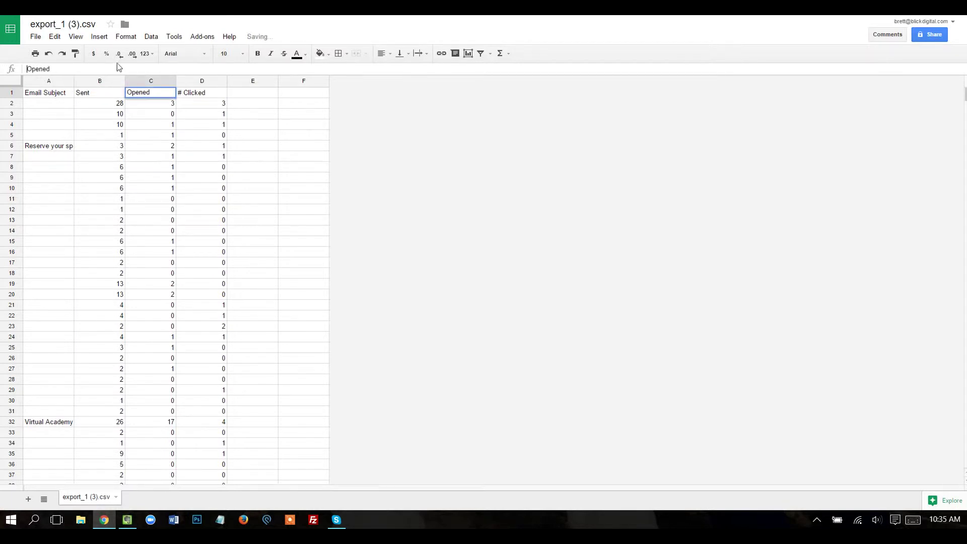
Rename D1 to Clicked and check the three renamed headers
left_click(209, 97)
left_click(30, 71)
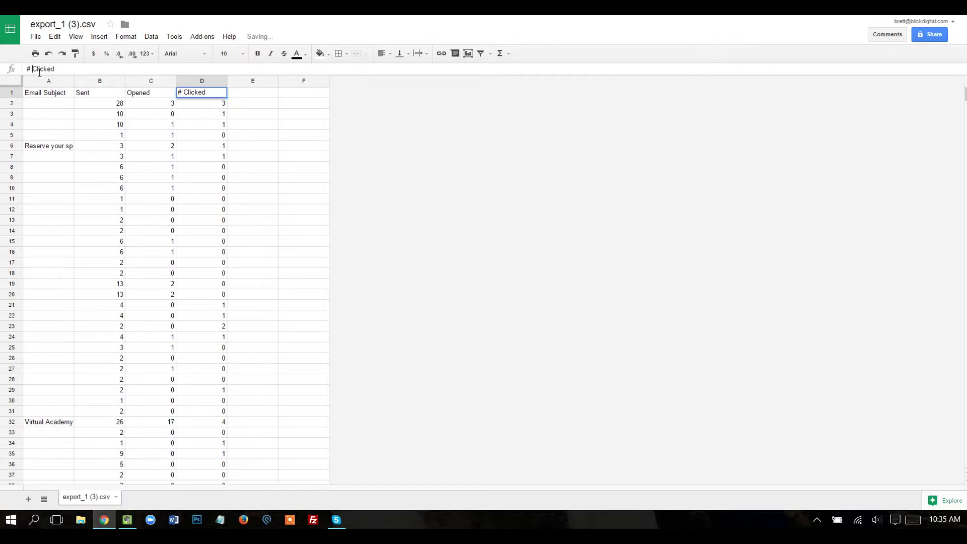
key("BackSpace")
key("BackSpace")
left_click(143, 135)
left_click(98, 95)
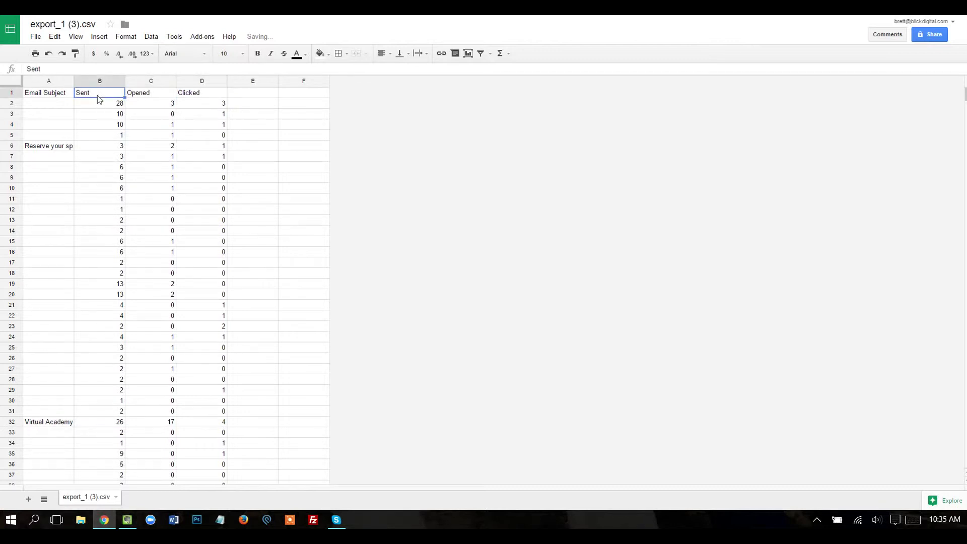
left_click(145, 96)
left_click(209, 94)
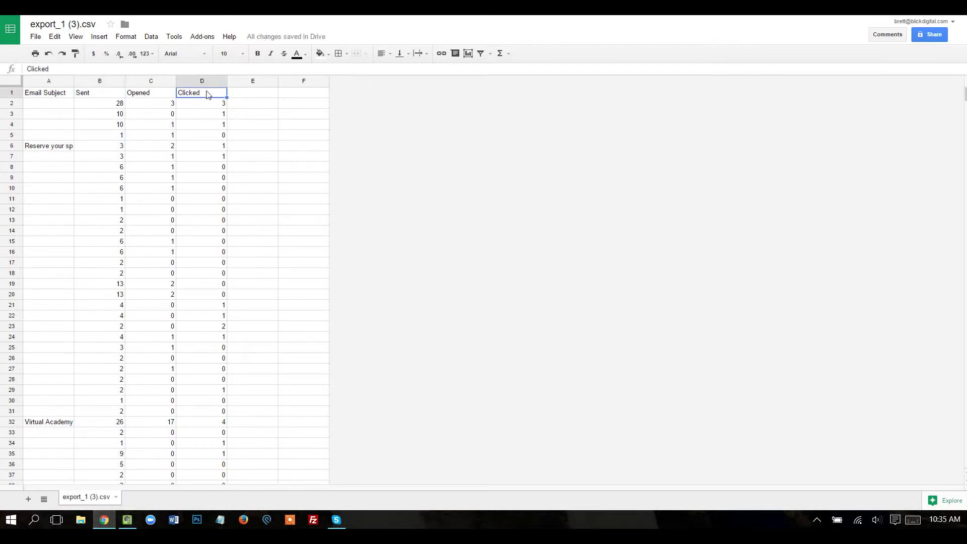
left_click(210, 137)
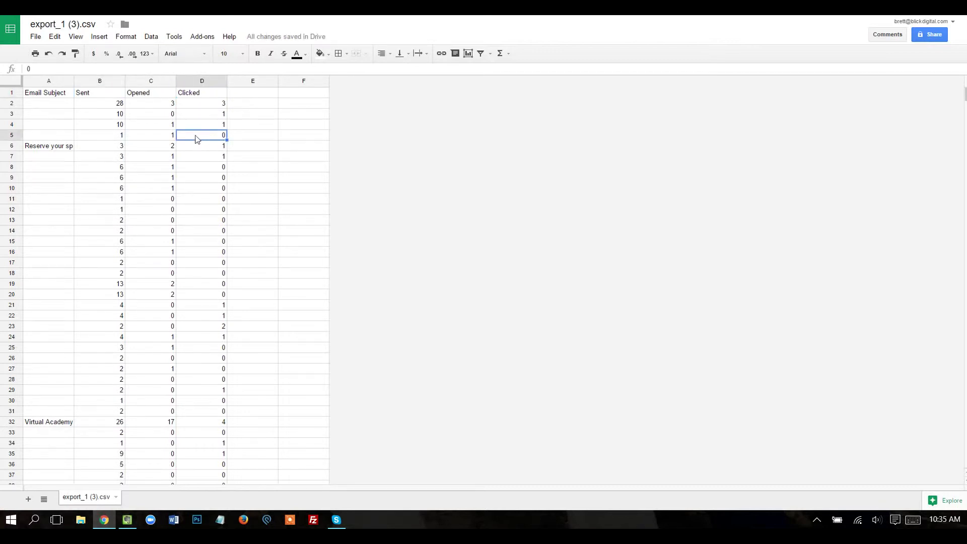
left_click(121, 104)
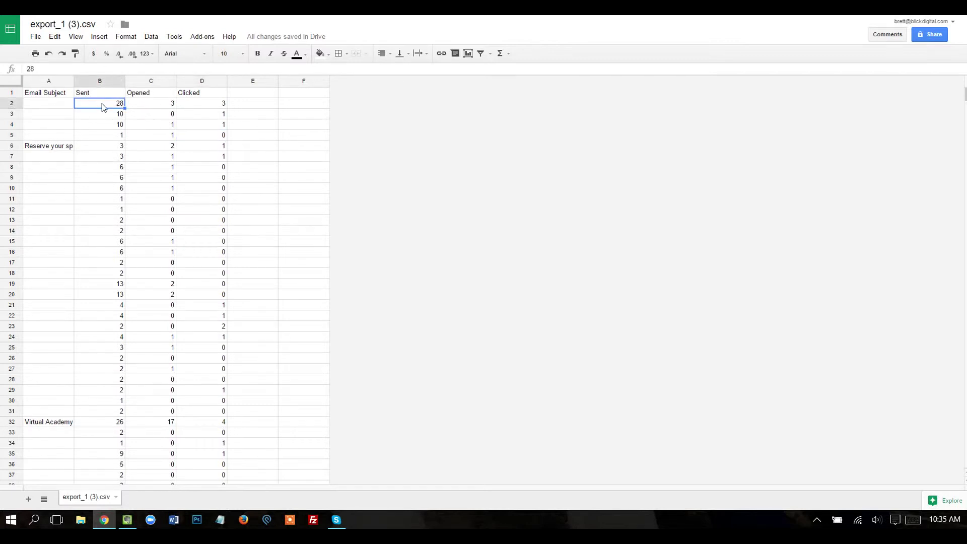
left_click(102, 116)
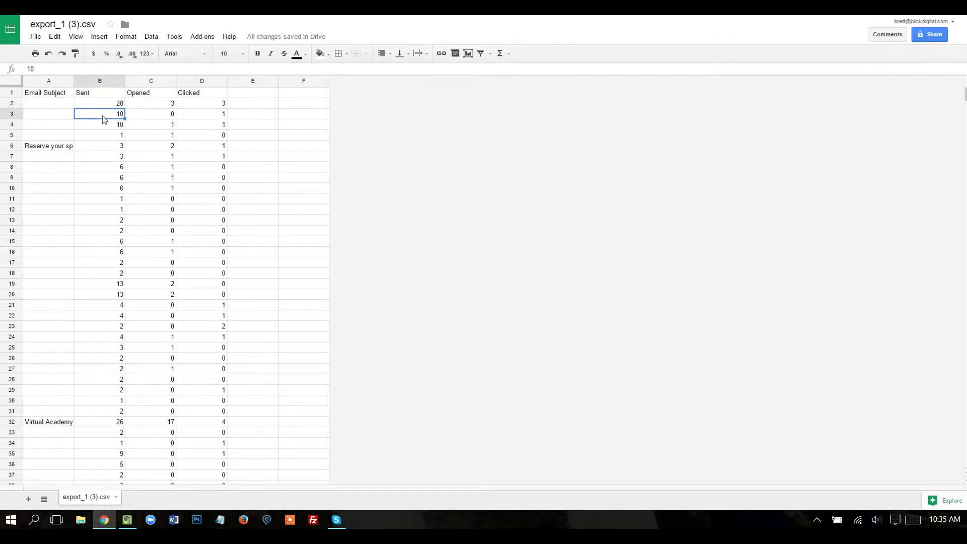
Create a pivot table on a new sheet with Email Subject rows, auto-fitting column A
left_click(151, 37)
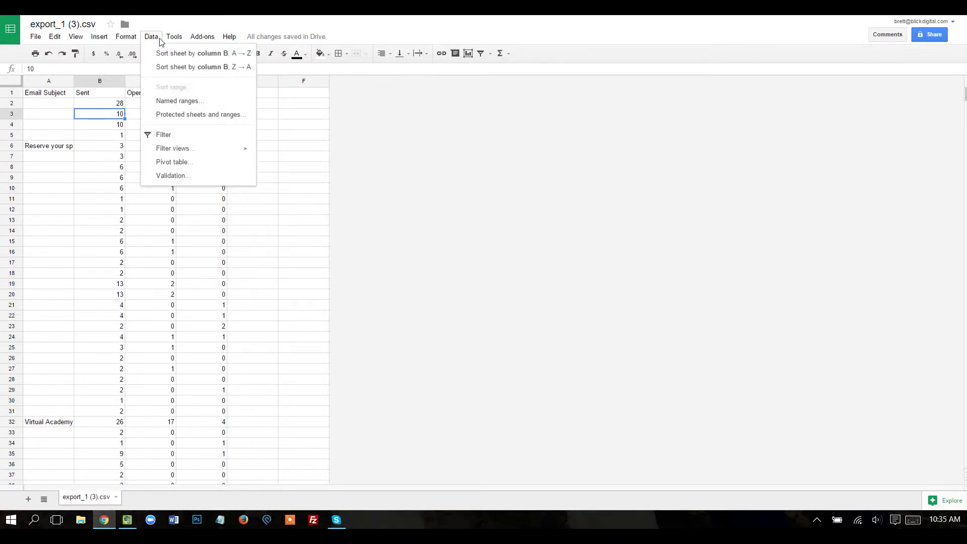
left_click(182, 162)
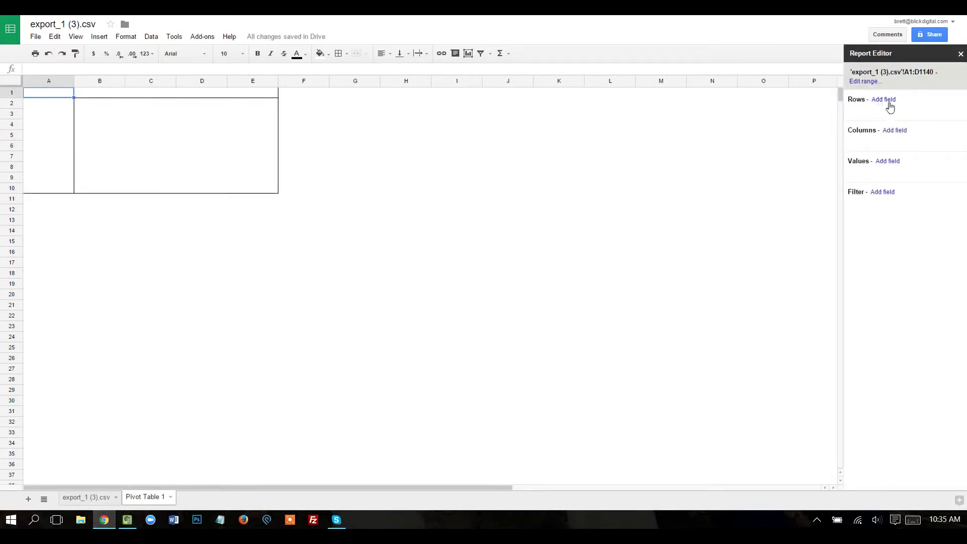
left_click(883, 100)
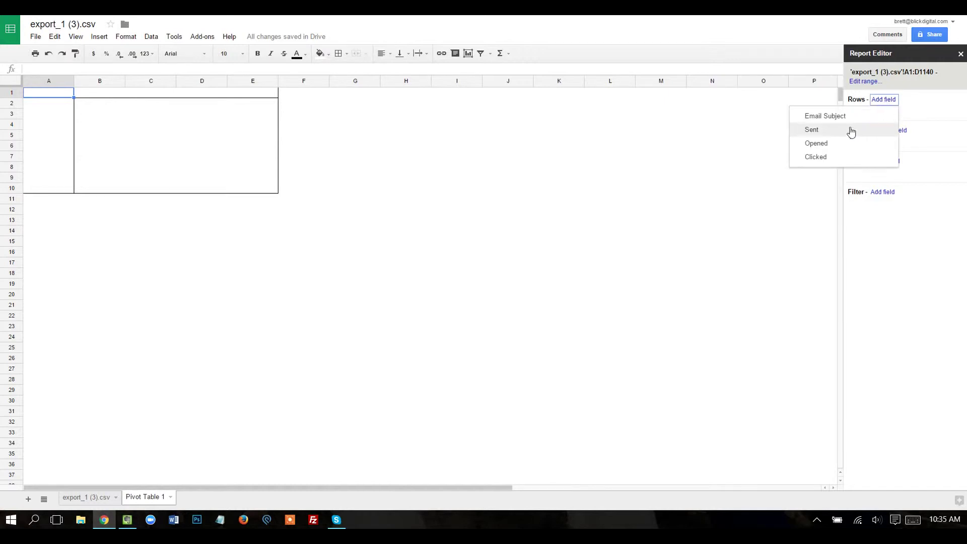
left_click(830, 120)
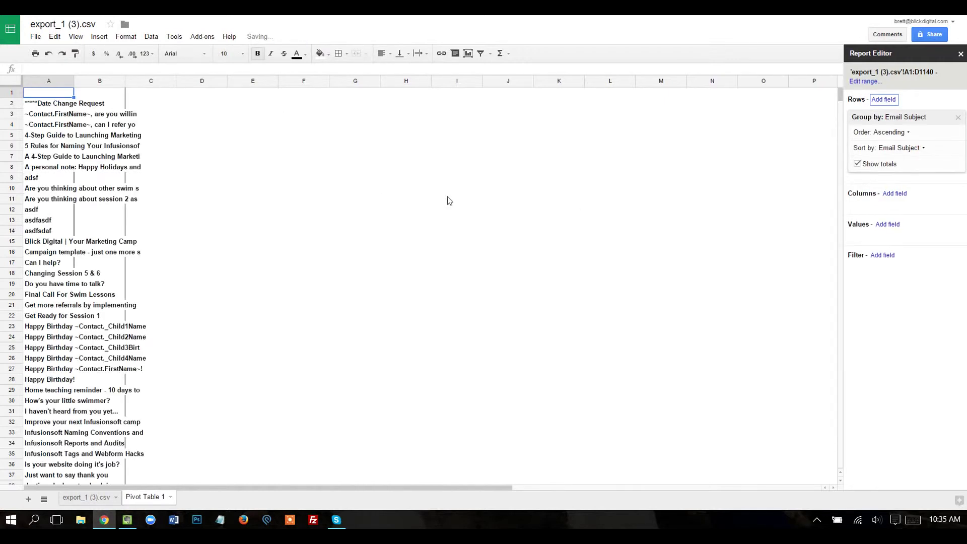
double_click(73, 80)
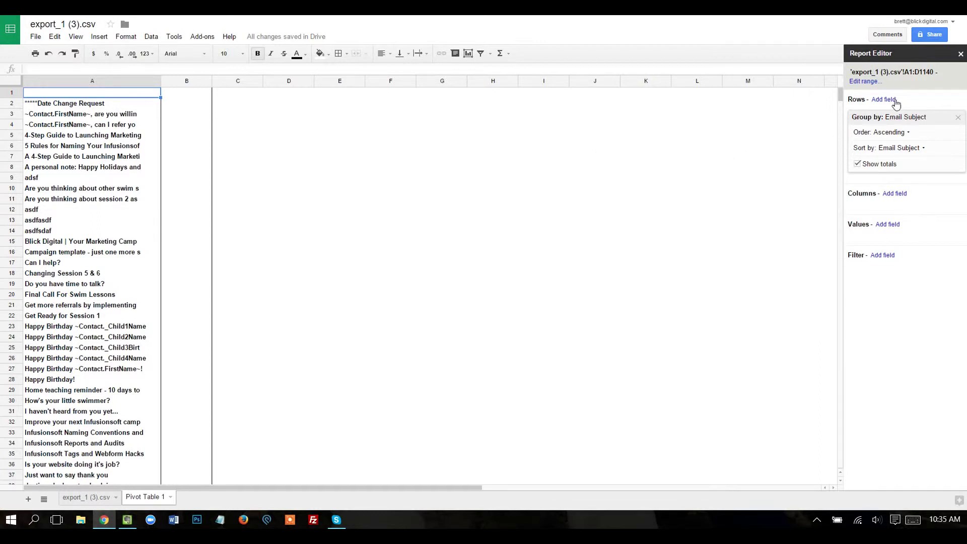
left_click(887, 225)
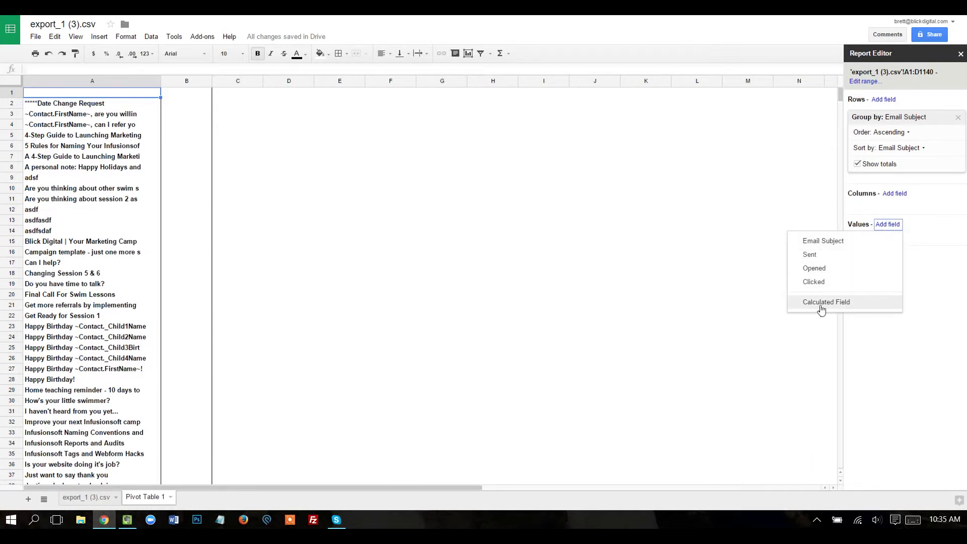
Add a calculated value field named Open Rate with the formula =Opened/Sent
left_click(821, 304)
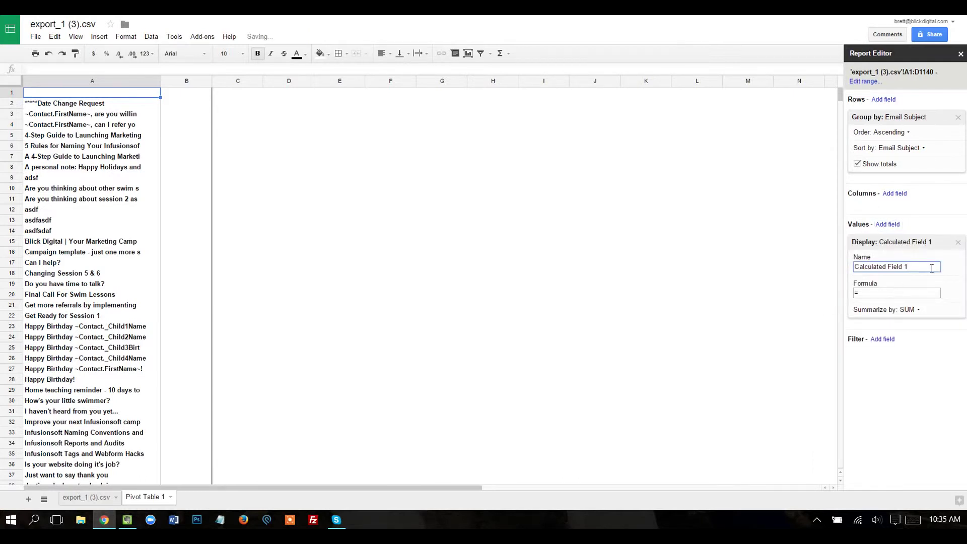
left_click_drag(910, 267, 855, 273)
type("O")
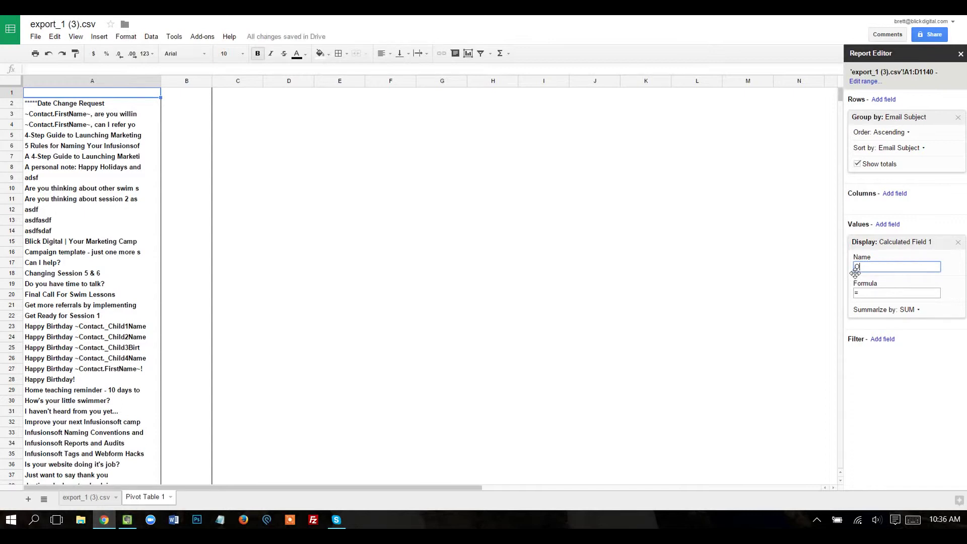
type("pen Rate")
left_click(880, 300)
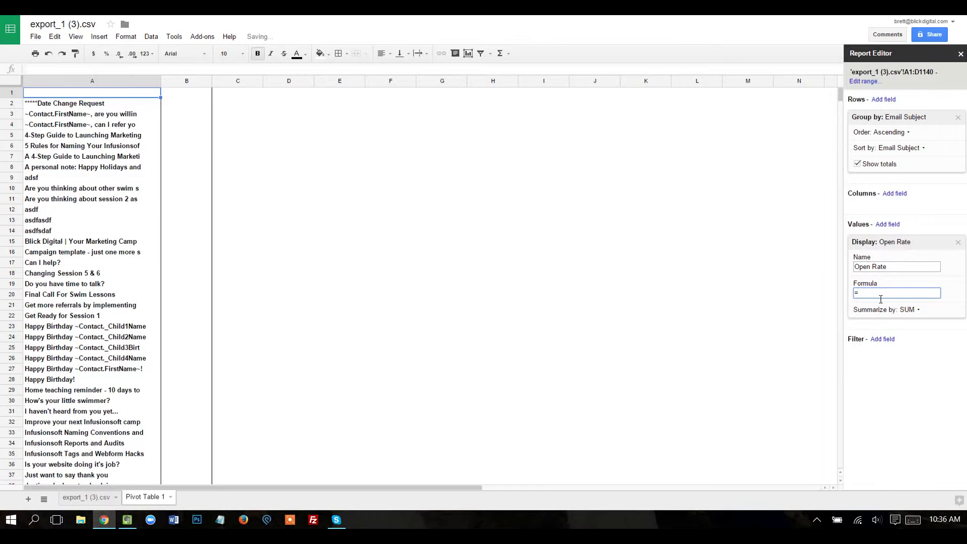
type("=Opened")
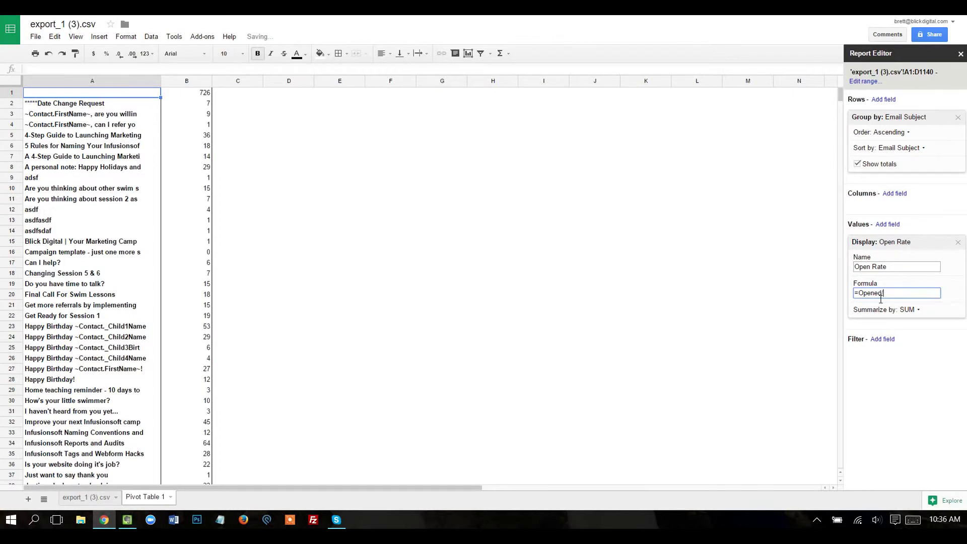
type("/Sent")
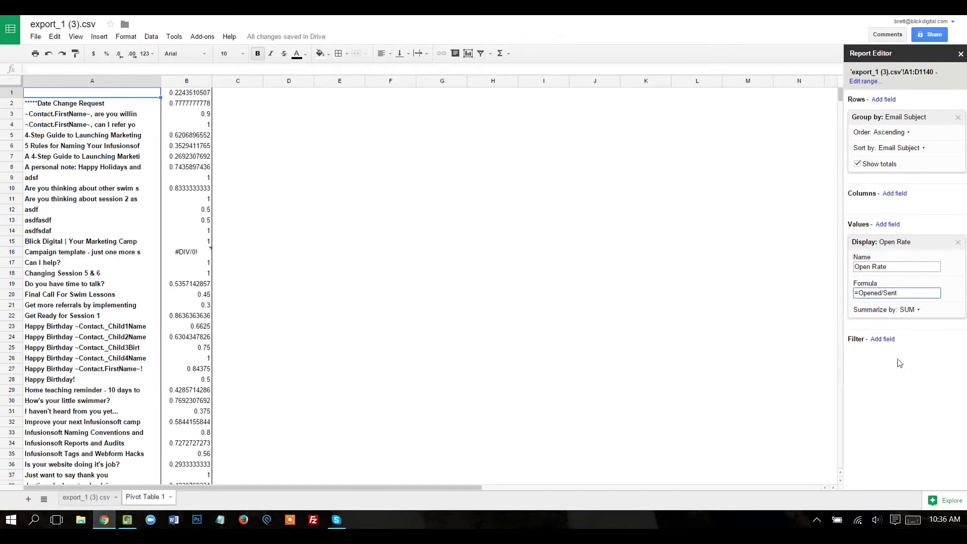
Add a second calculated field and turn the first into CTR with formula =Clicked/Opened
left_click(889, 225)
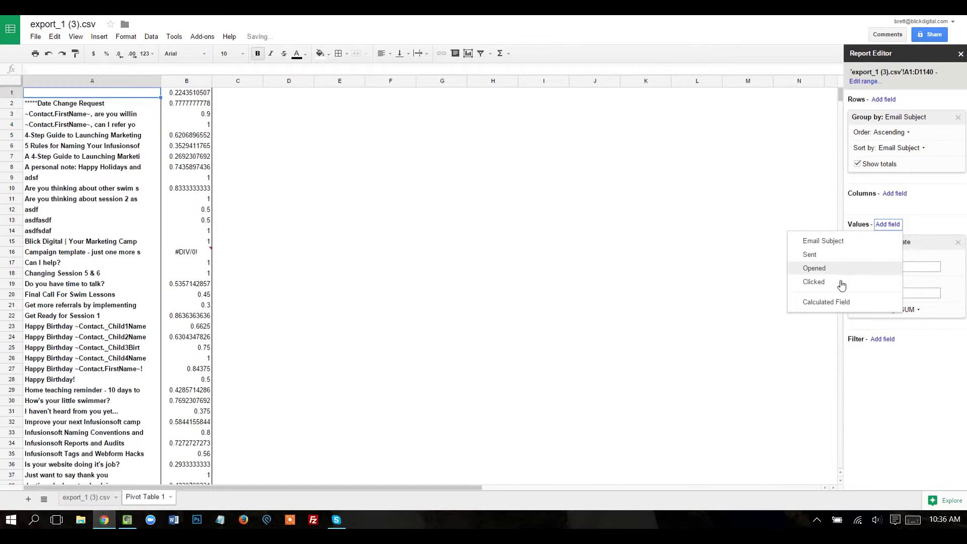
left_click(826, 302)
left_click_drag(903, 268, 849, 267)
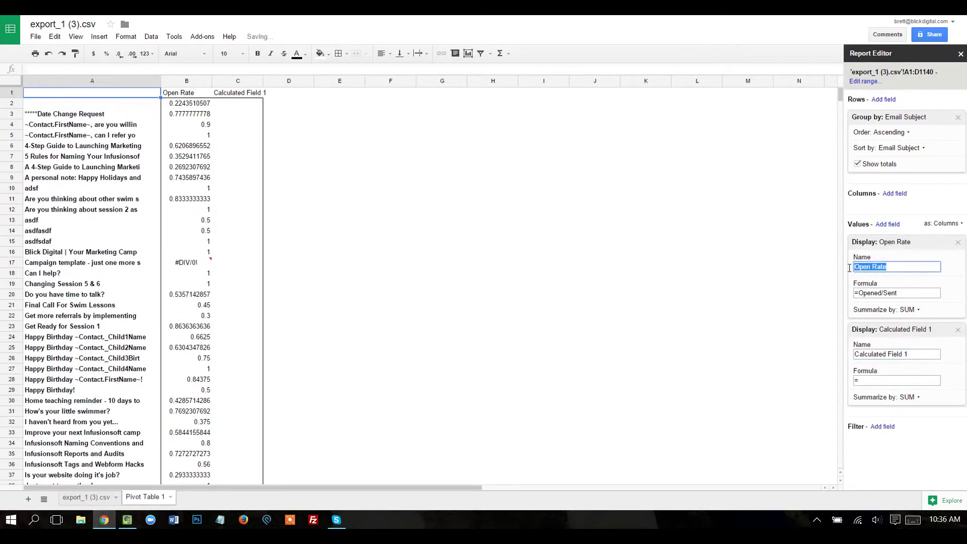
type("CTR")
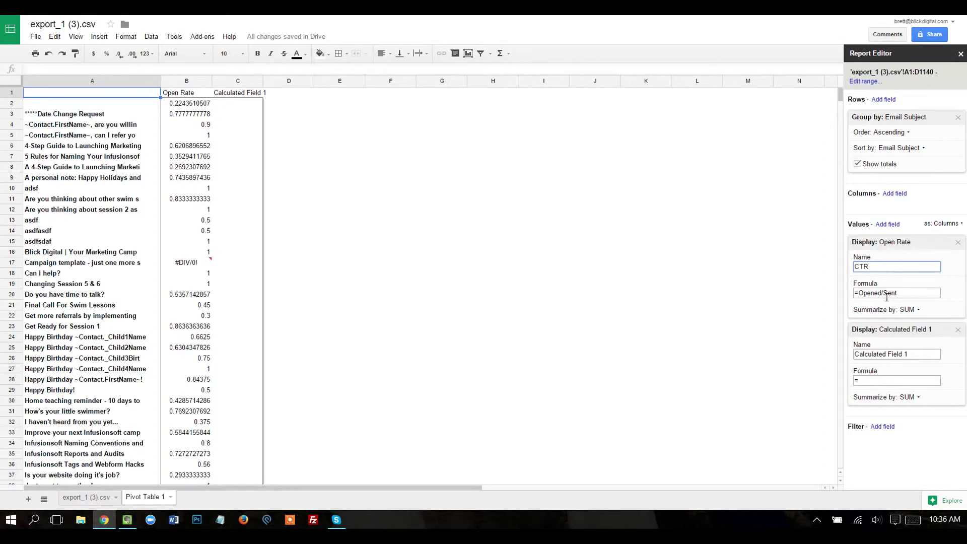
double_click(865, 295)
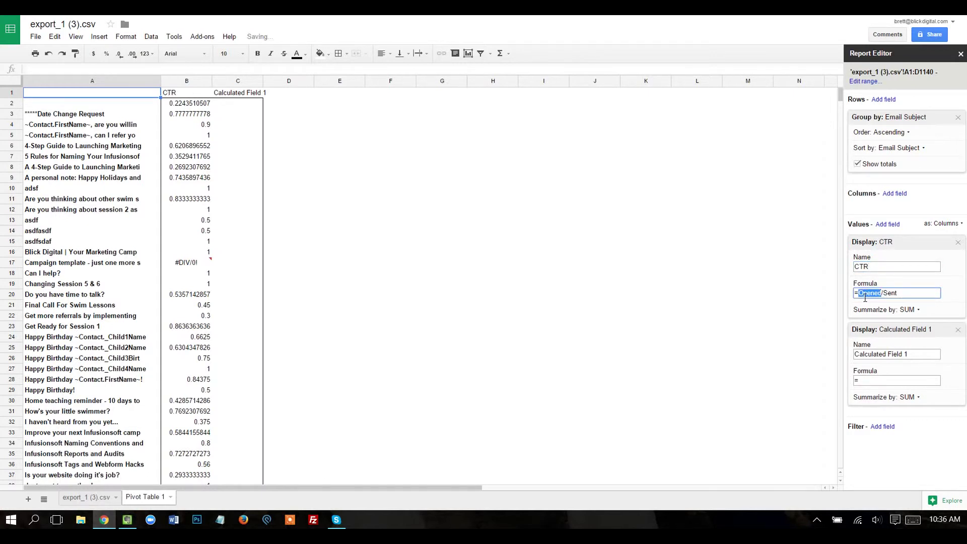
type("Clicked")
double_click(888, 298)
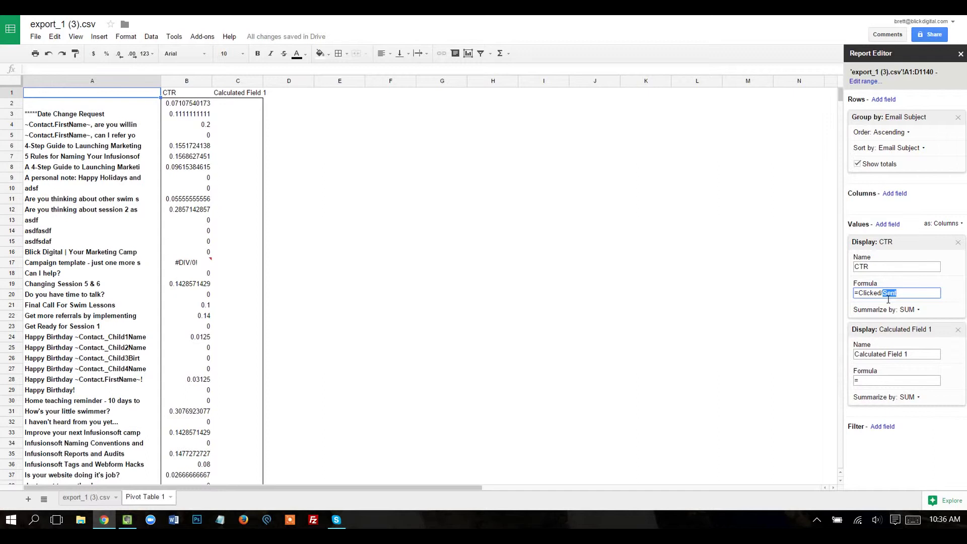
type("Opened")
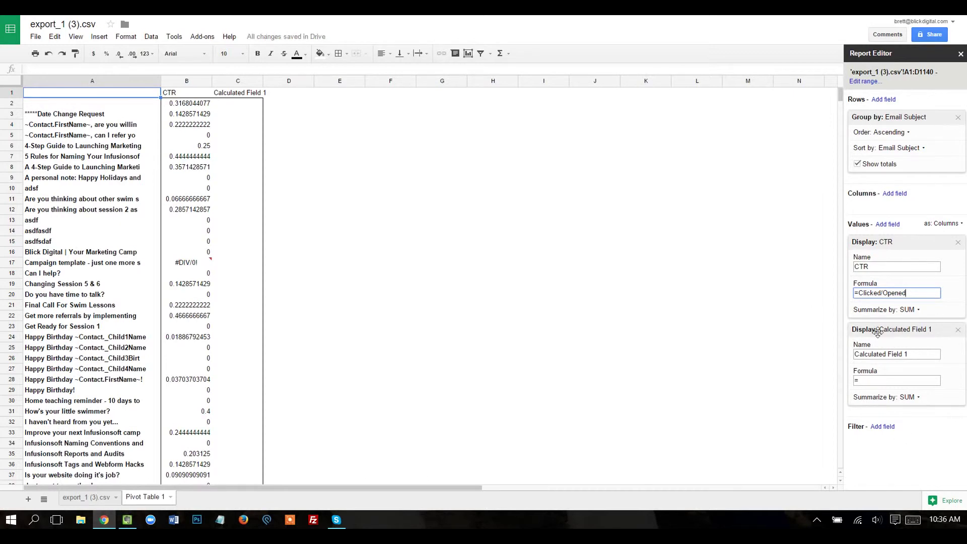
Rename Calculated Field 1 to Open Rate with the formula =Opened/Sent
left_click(922, 354)
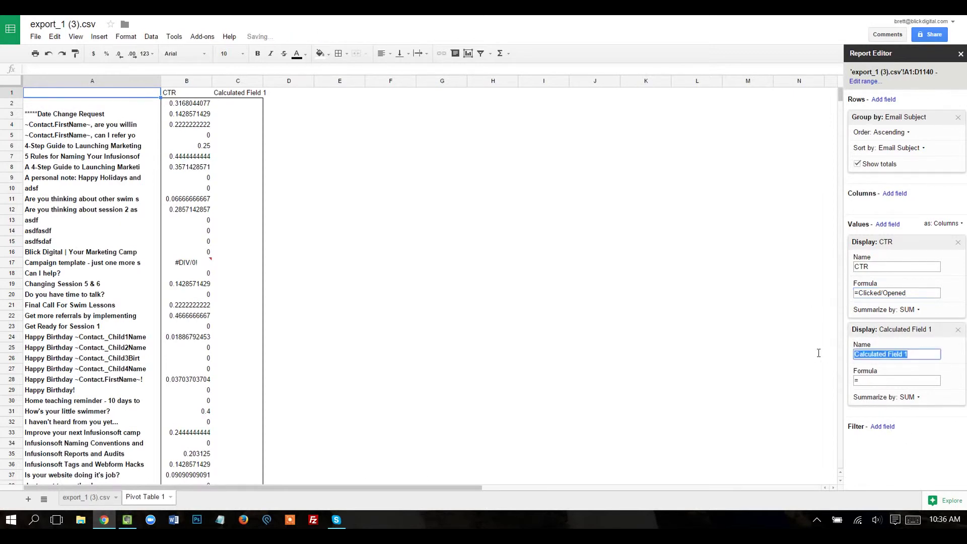
type("Open")
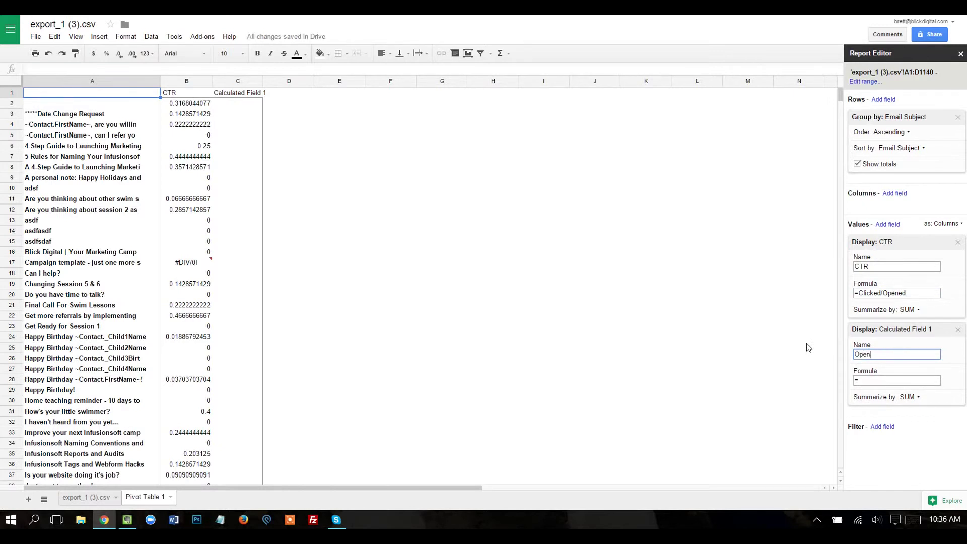
type(" Rate")
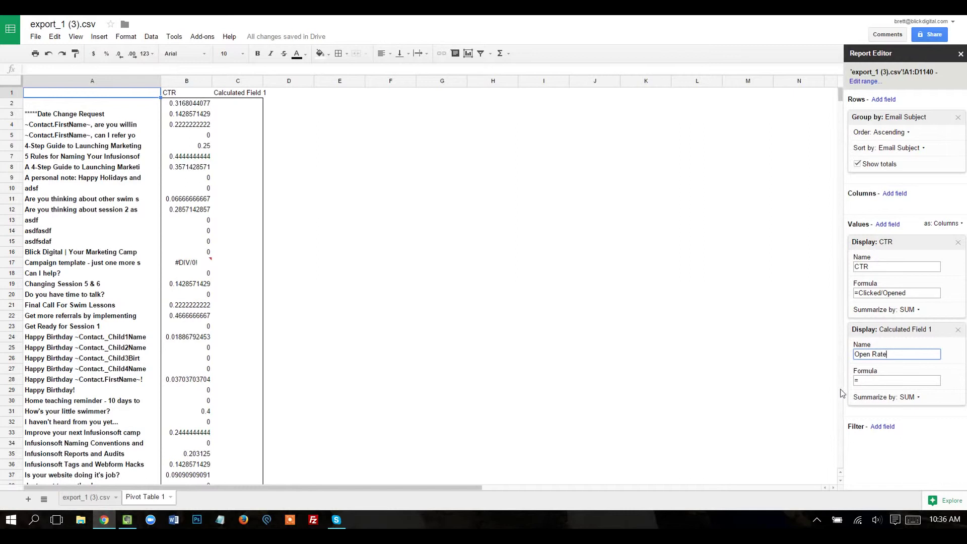
left_click(896, 381)
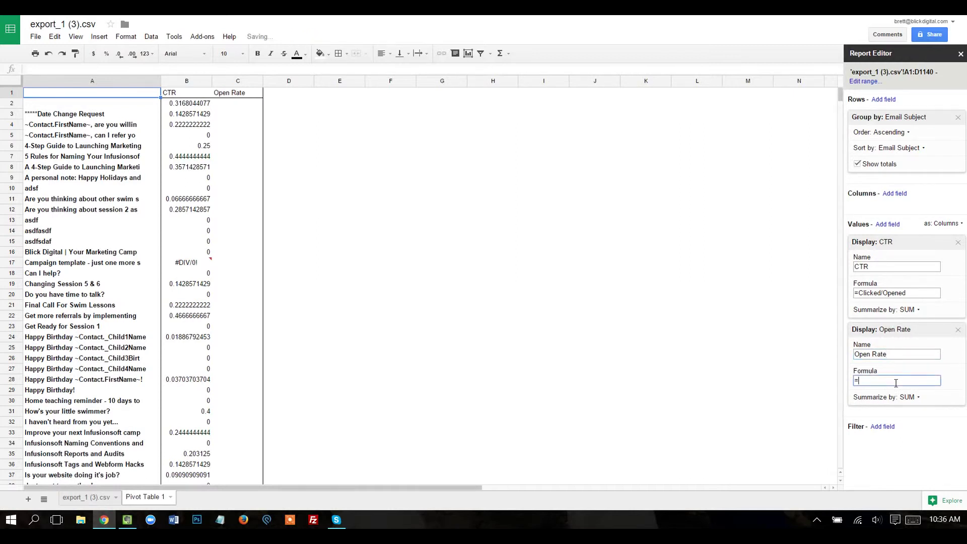
type("=Opened/Sent")
key("Return")
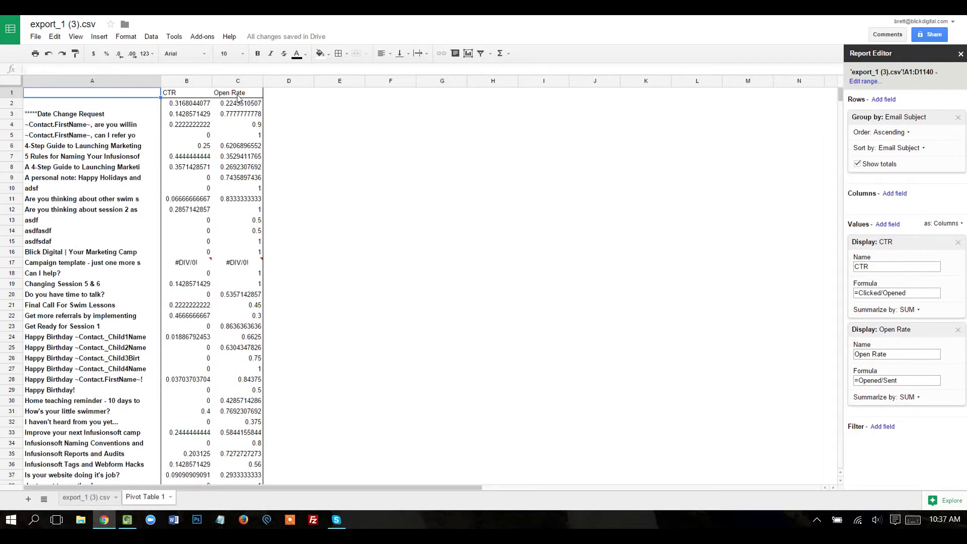
Move Open Rate ahead of CTR and format B2:C95 as whole-number percentages
left_click_drag(884, 330, 879, 240)
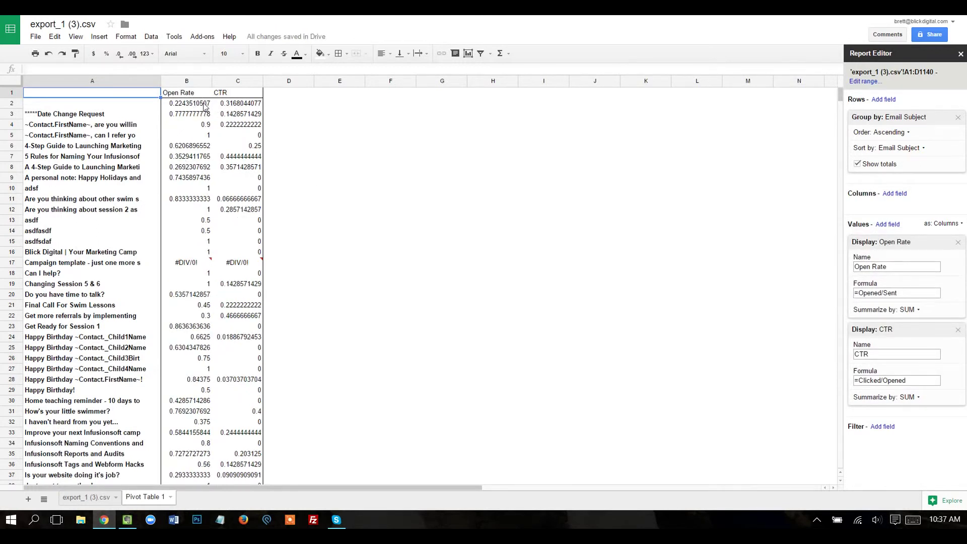
left_click_drag(189, 105, 238, 117)
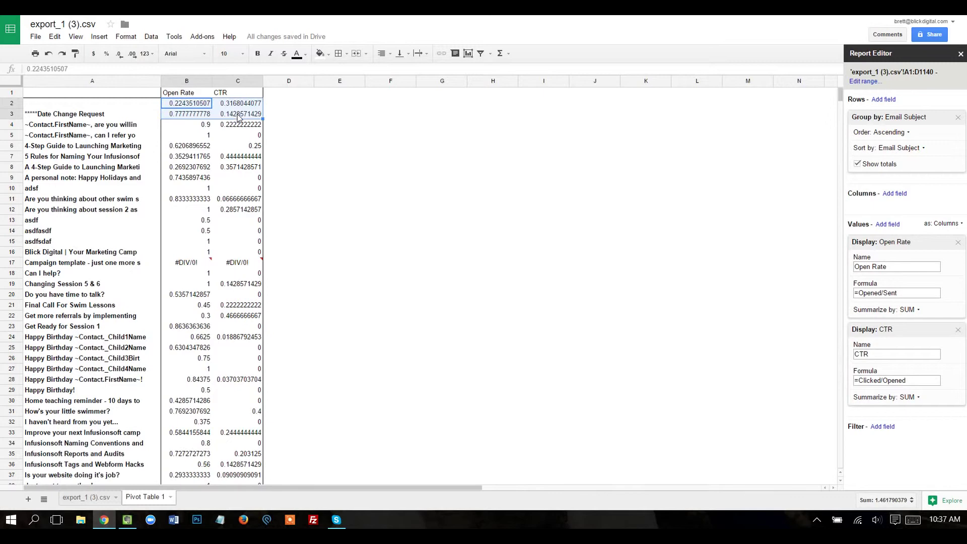
key("ctrl+shift+Down")
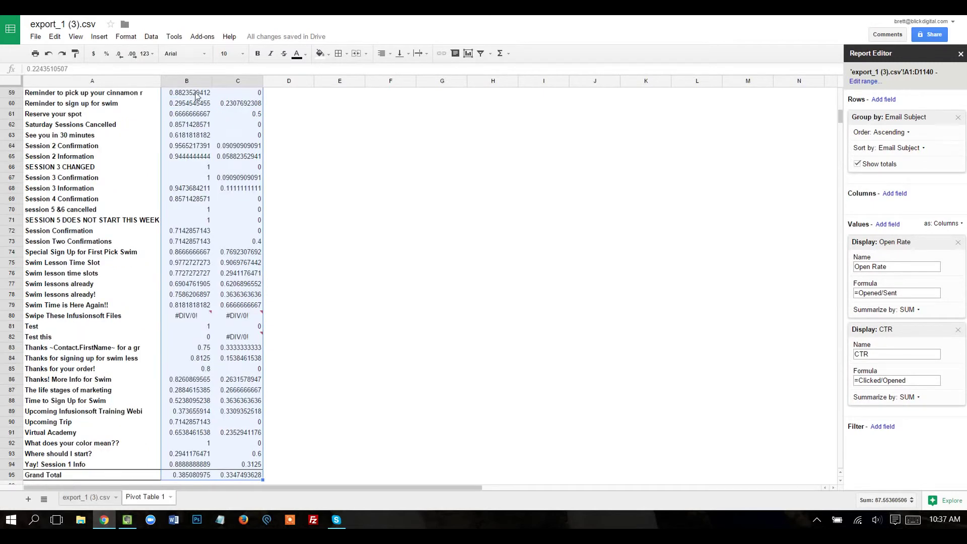
left_click(109, 56)
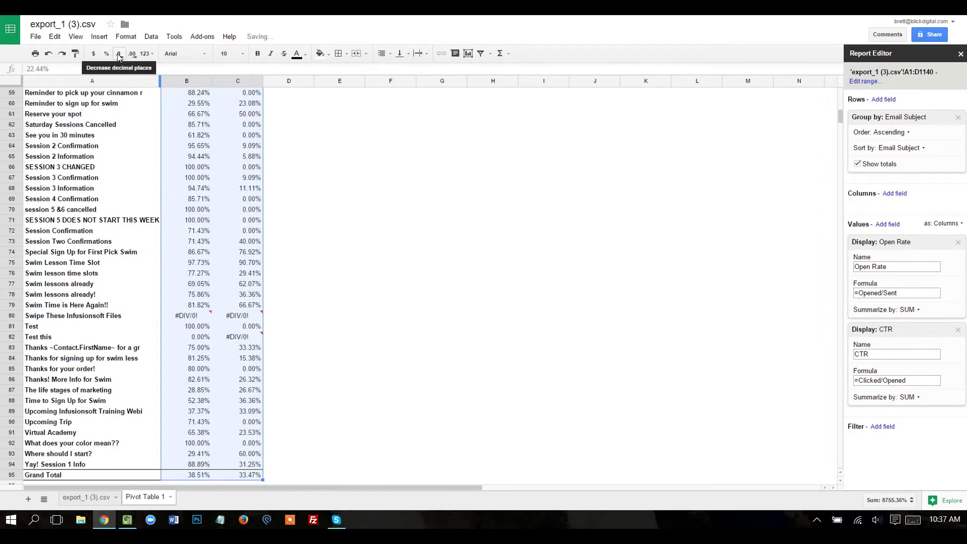
left_click(119, 54)
left_click(119, 55)
scroll(225, 268, "up", 5)
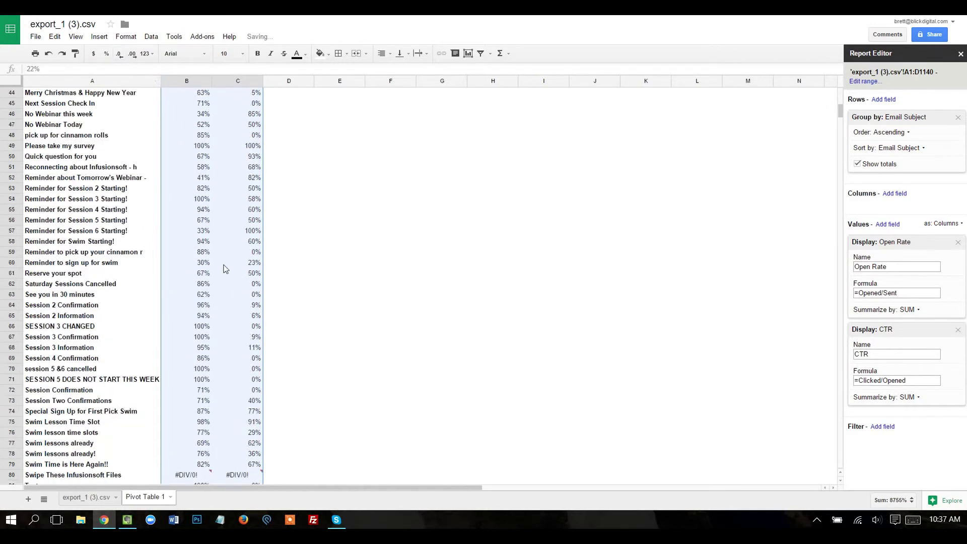
scroll(225, 269, "up", 14)
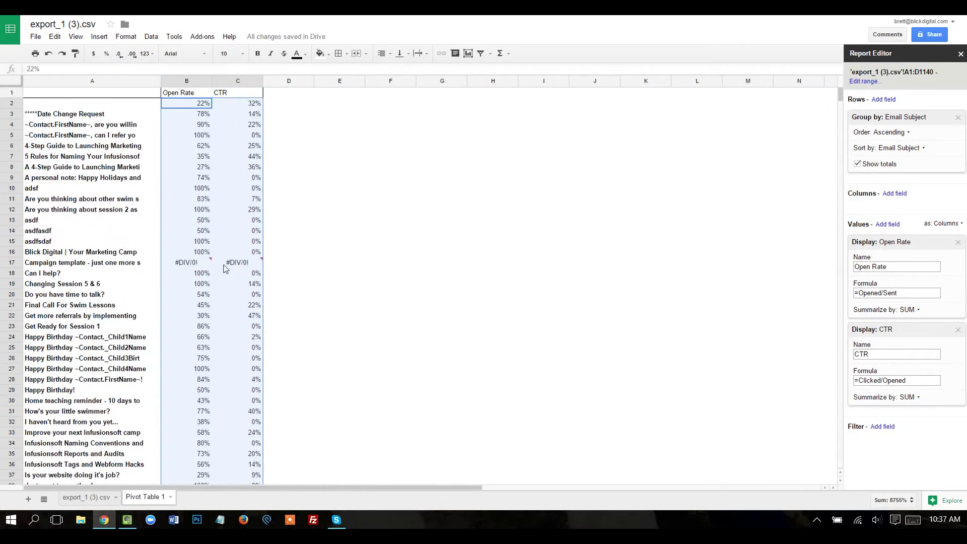
left_click(177, 263)
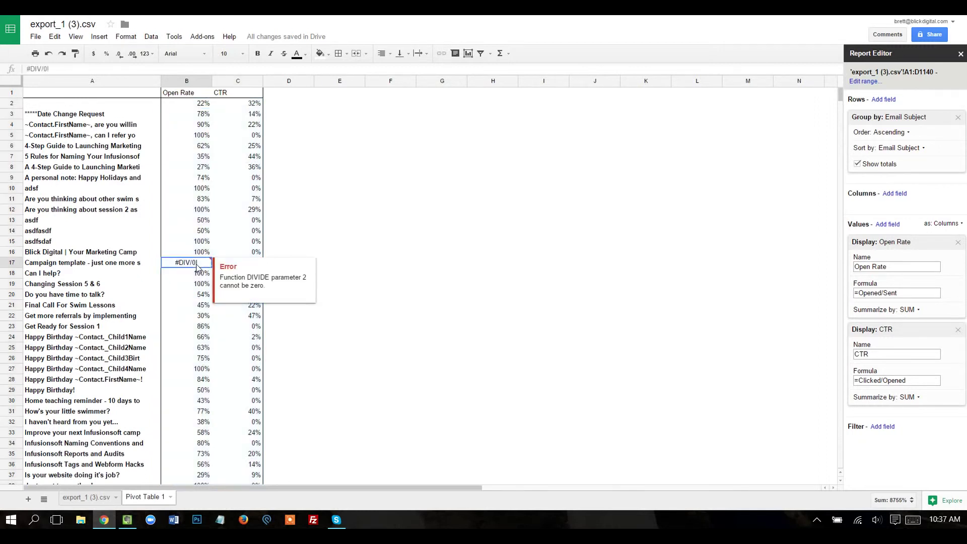
left_click(229, 222)
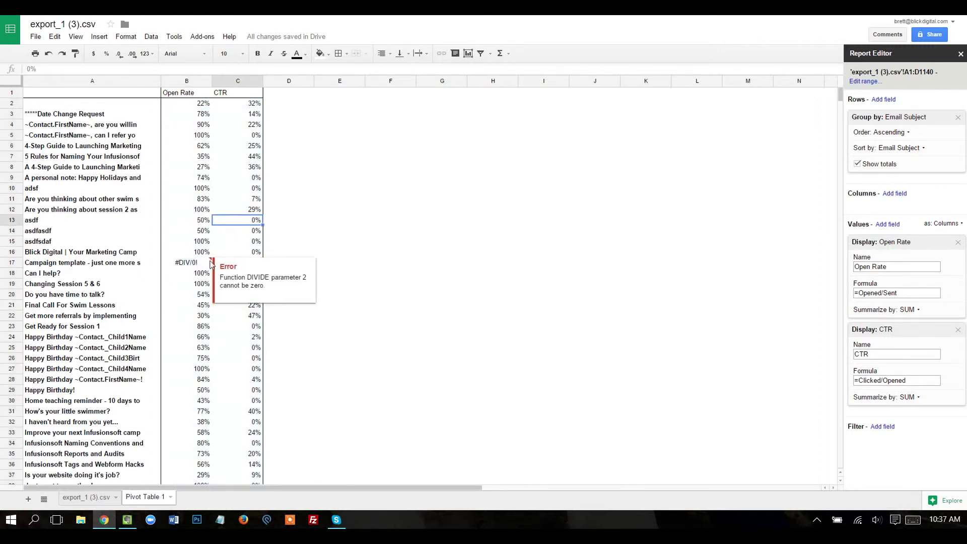
left_click(202, 296)
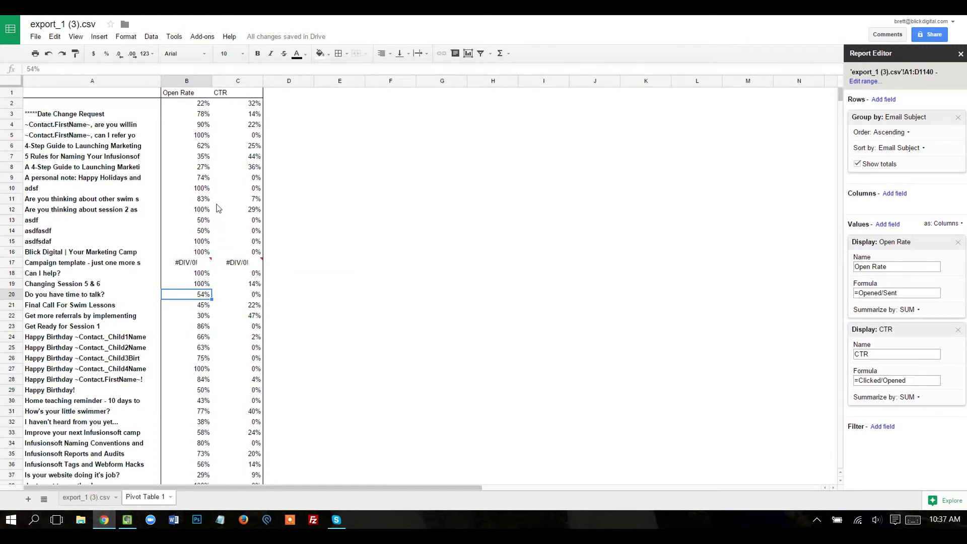
left_click(202, 104)
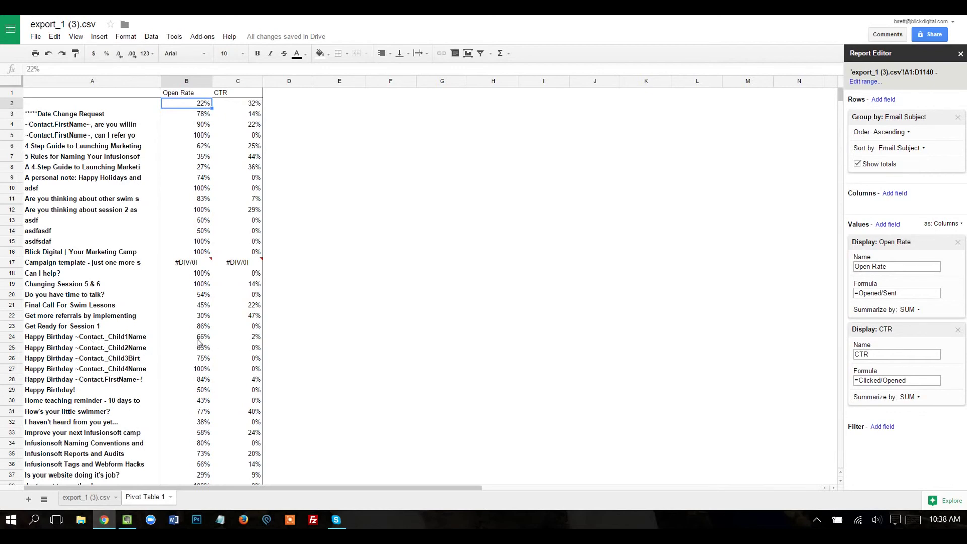
scroll(196, 381, "down", 3)
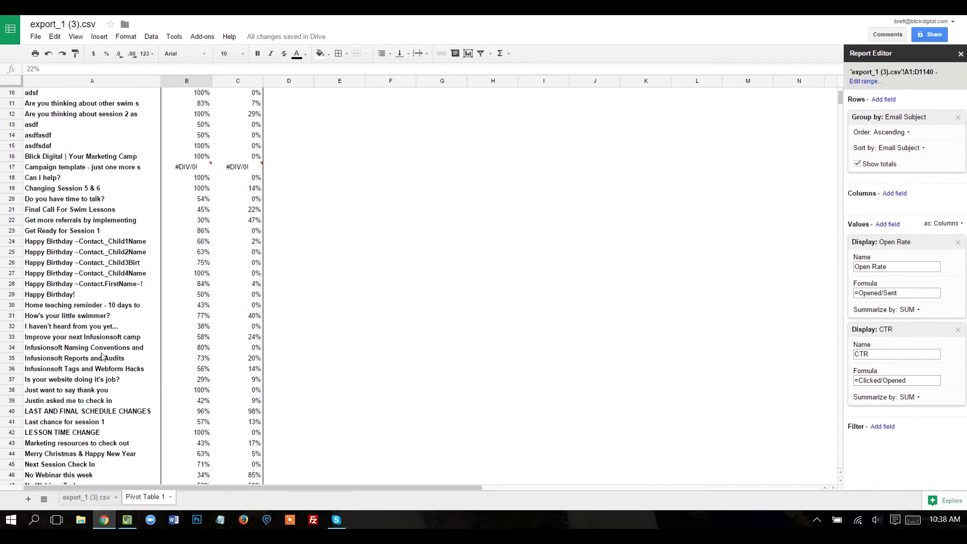
left_click(200, 351)
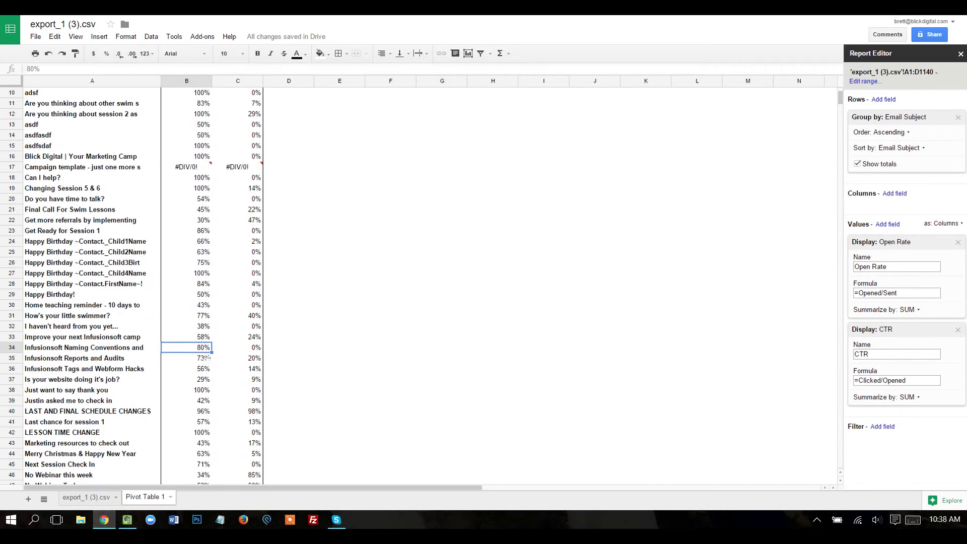
scroll(207, 353, "down", 1)
scroll(212, 386, "up", 4)
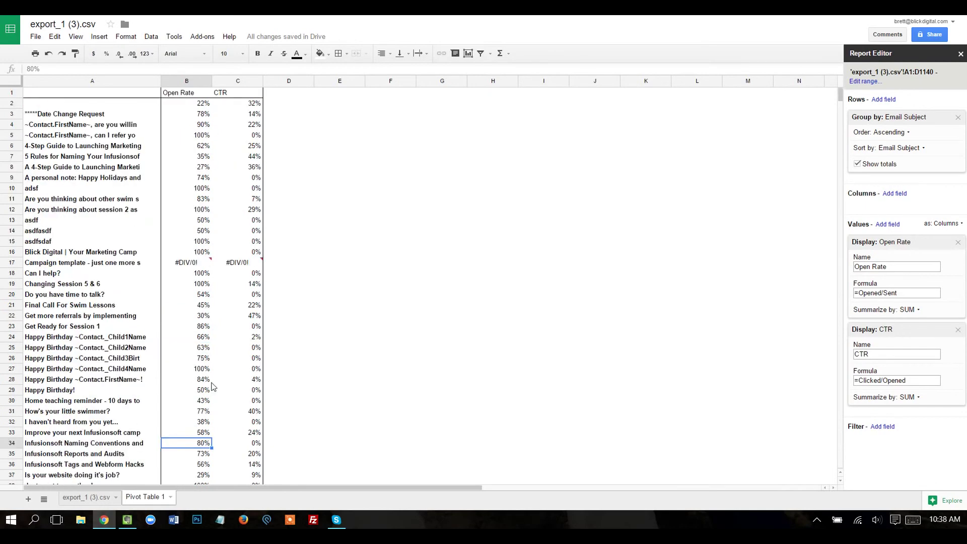